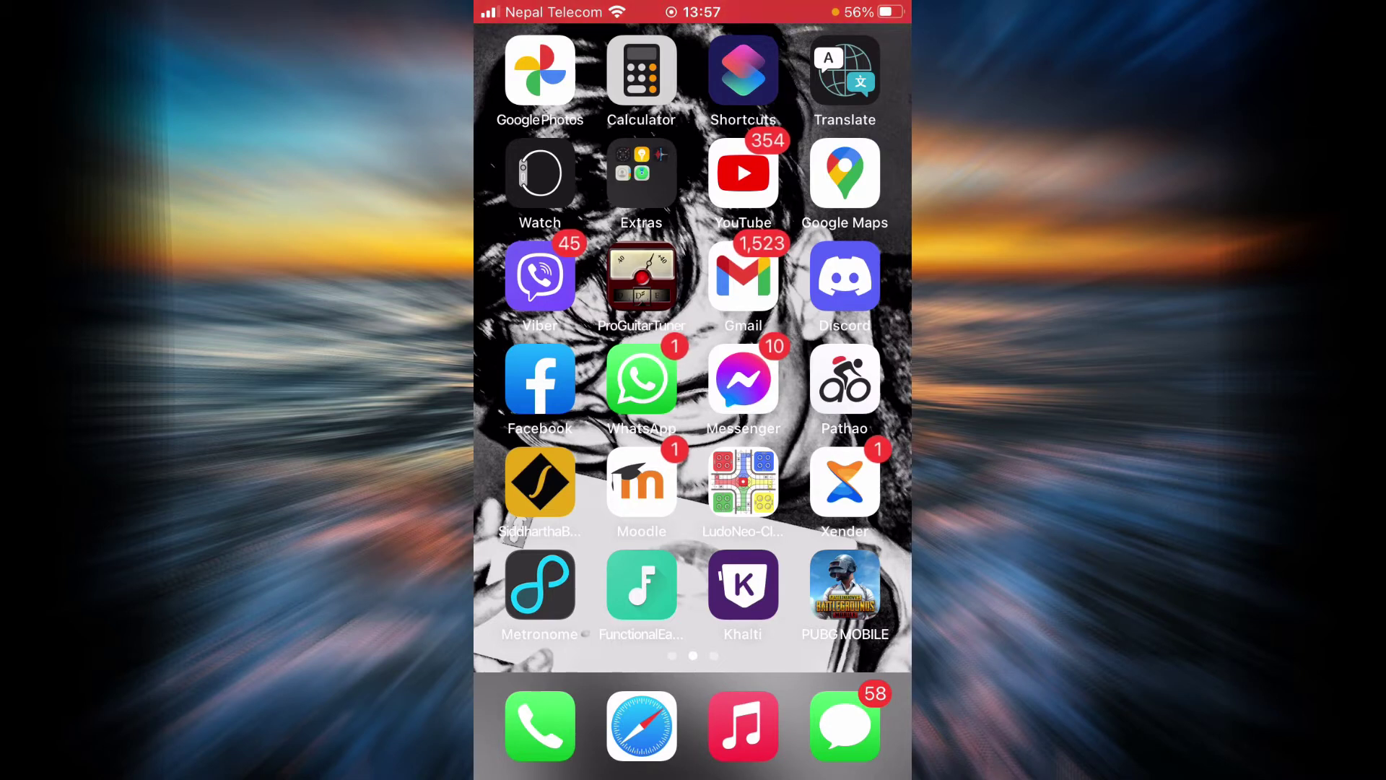
# Step: Open Safari and run a Google search for 'wells fargo'
pyautogui.click(642, 726)
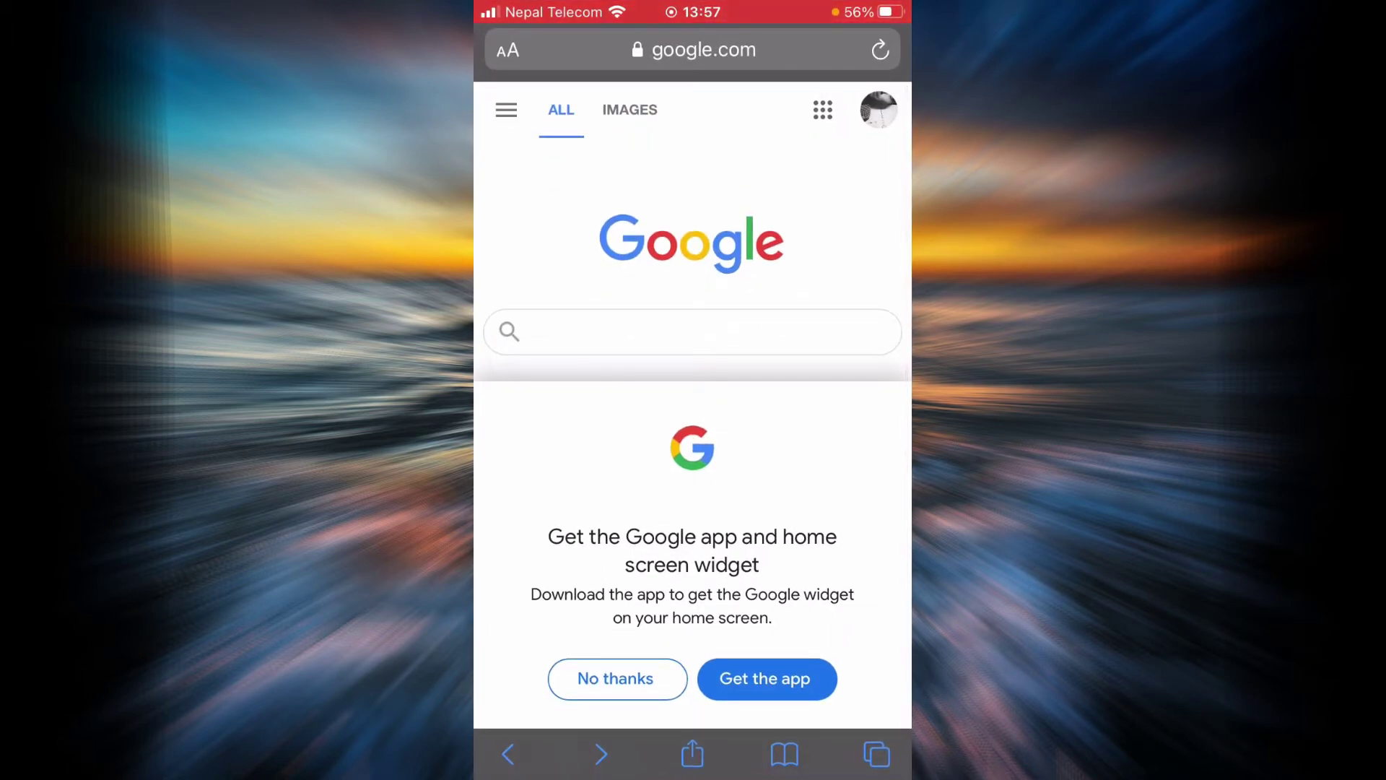
pyautogui.click(705, 49)
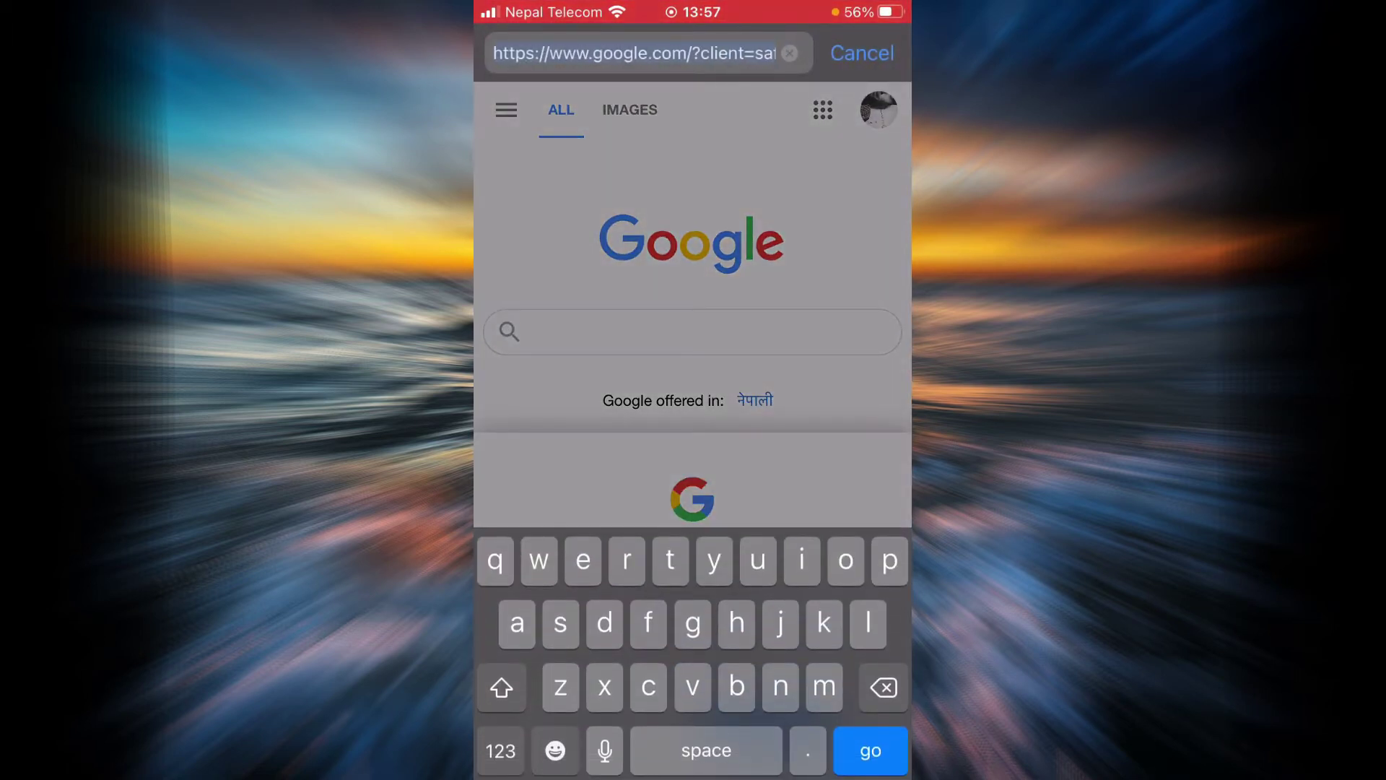
pyautogui.write('wells farg')
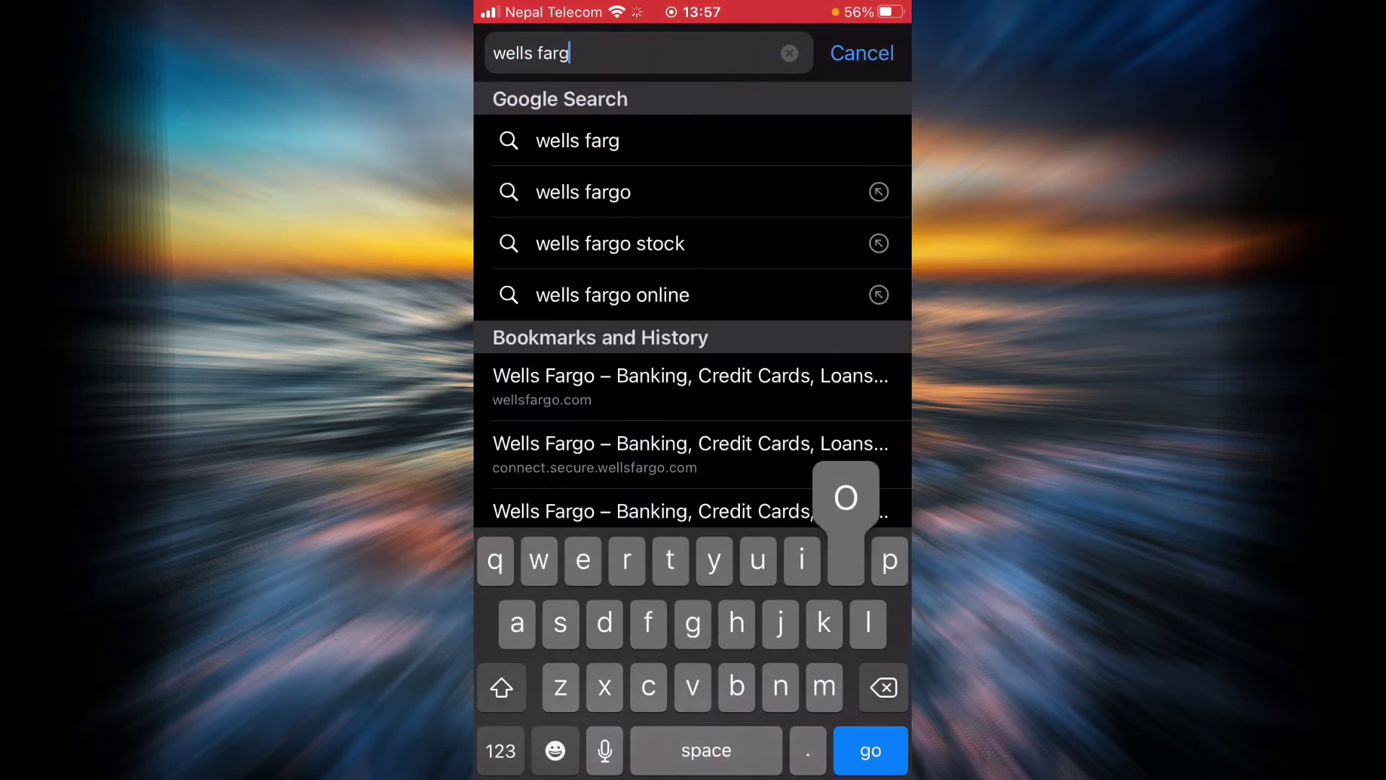
pyautogui.write('o')
pyautogui.press('Return')
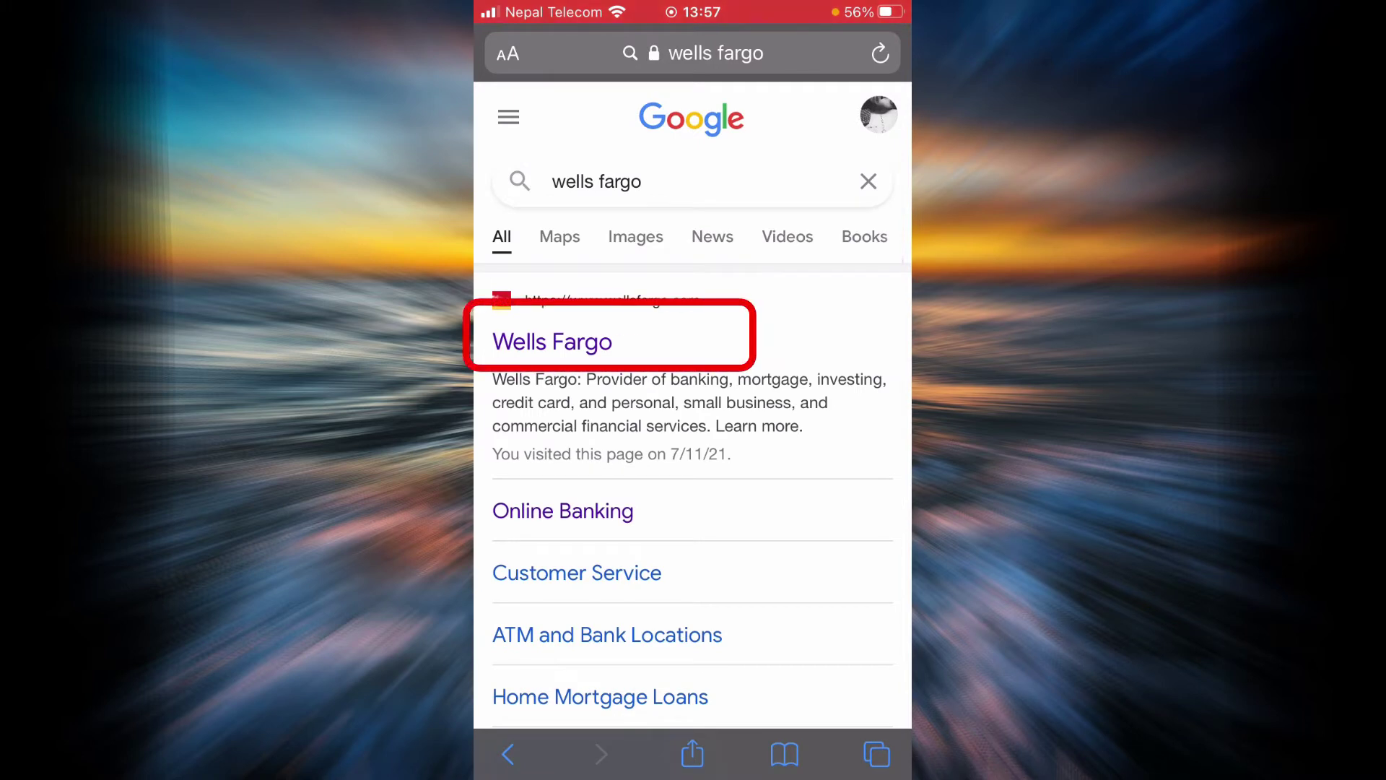
# Step: Open the official Wells Fargo site and expand the menu's Loans & Credit section
pyautogui.click(552, 341)
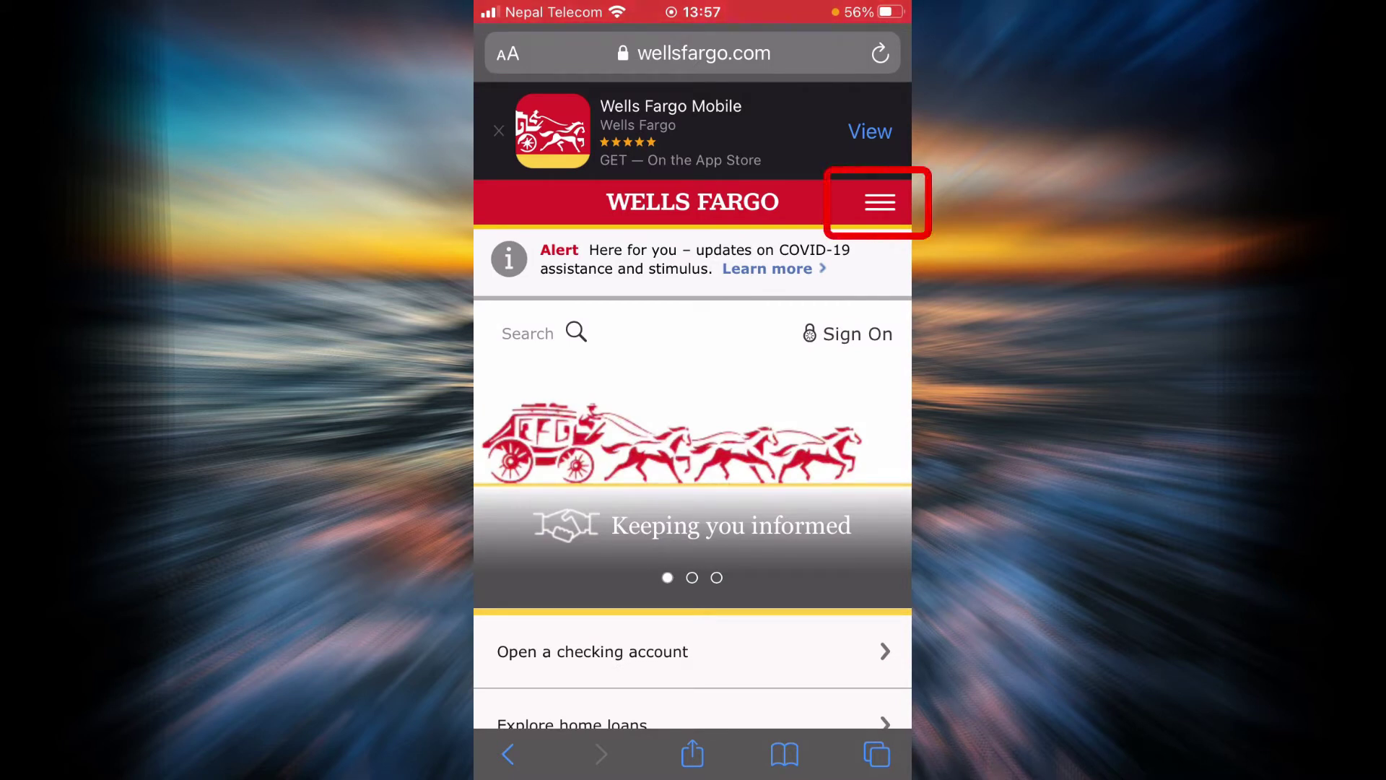
pyautogui.click(880, 202)
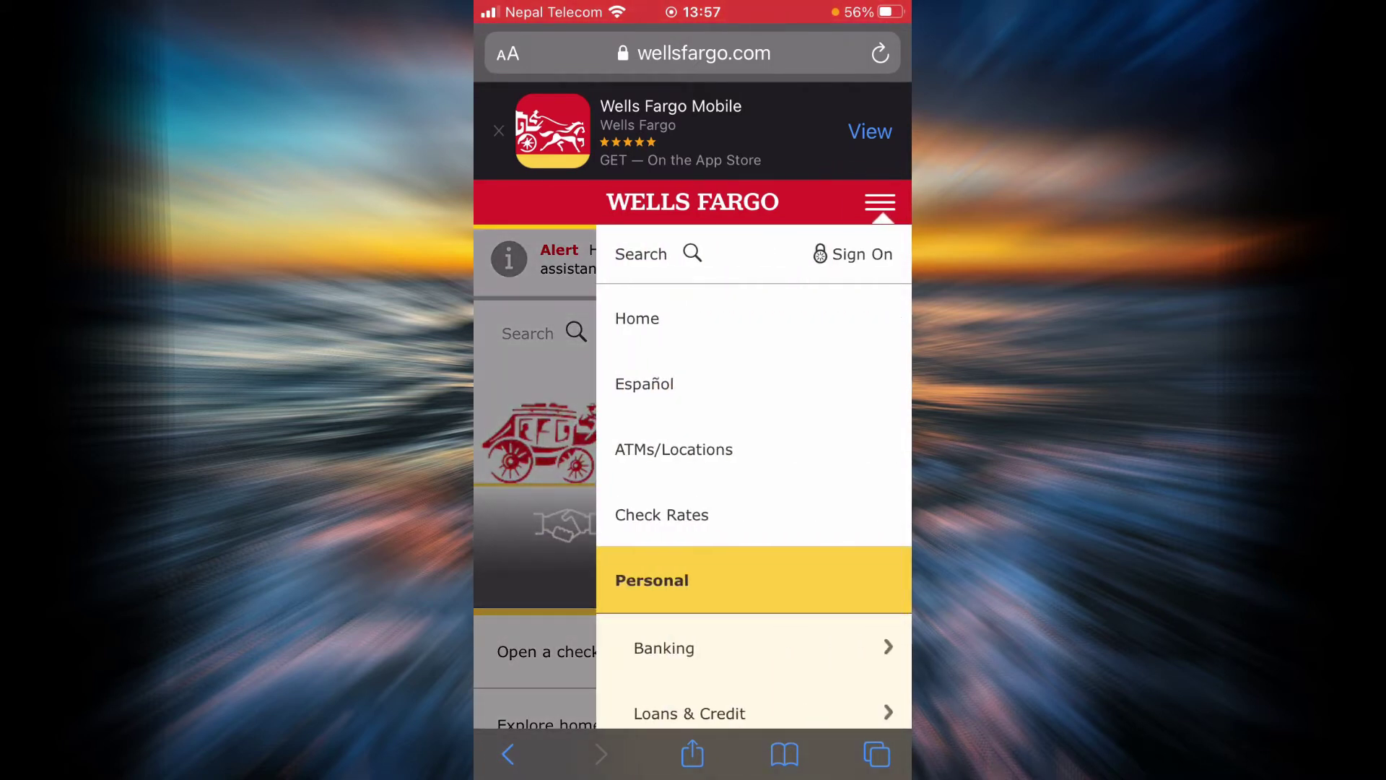
pyautogui.scroll(-2, 754, 476)
pyautogui.scroll(-3, 754, 493)
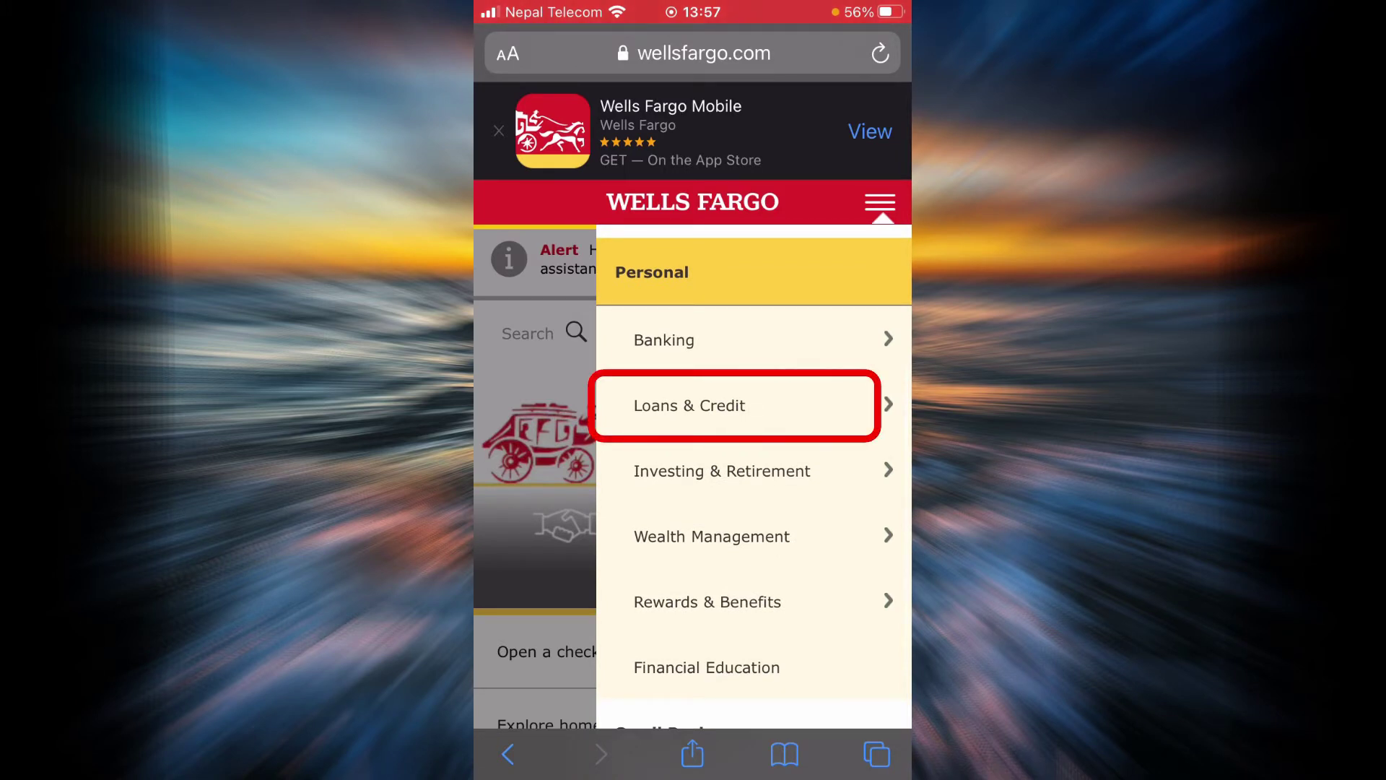
pyautogui.click(690, 406)
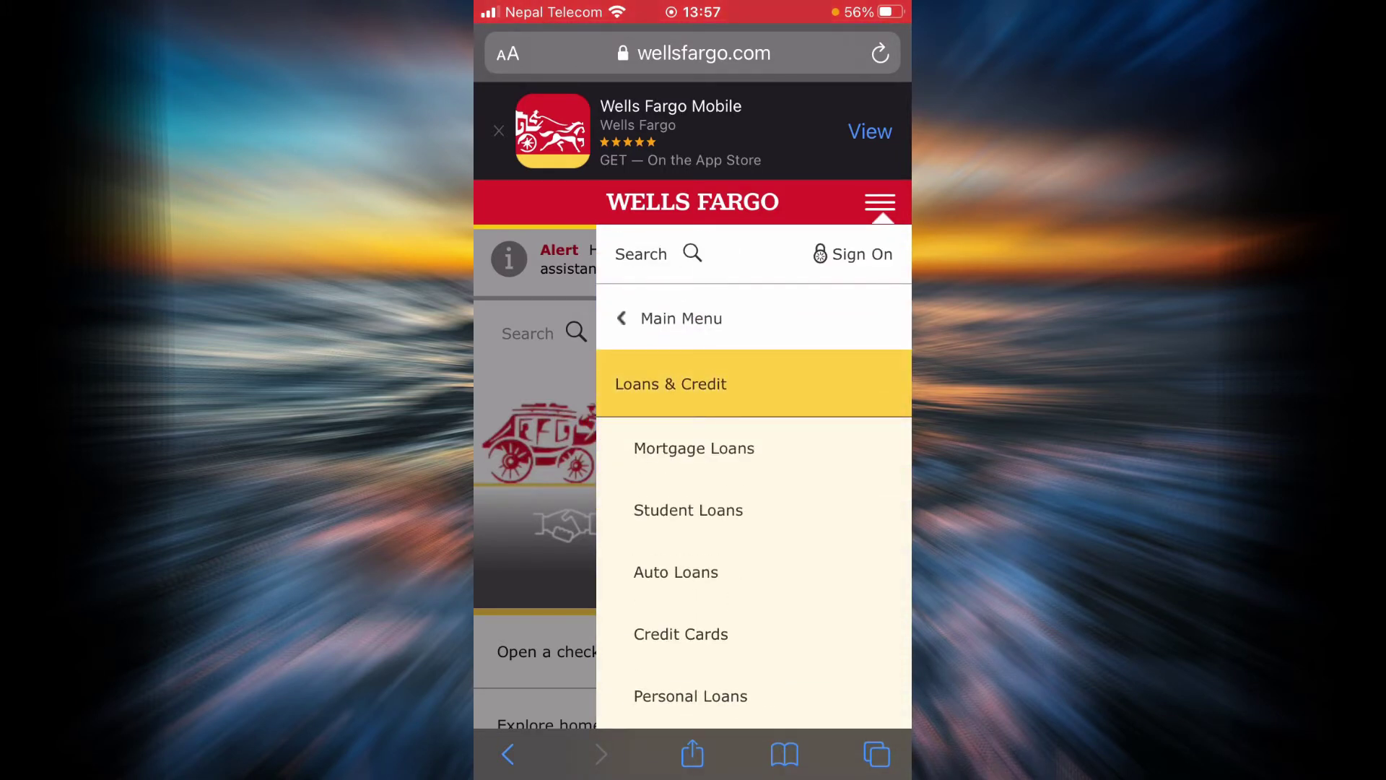
pyautogui.scroll(-2, 754, 488)
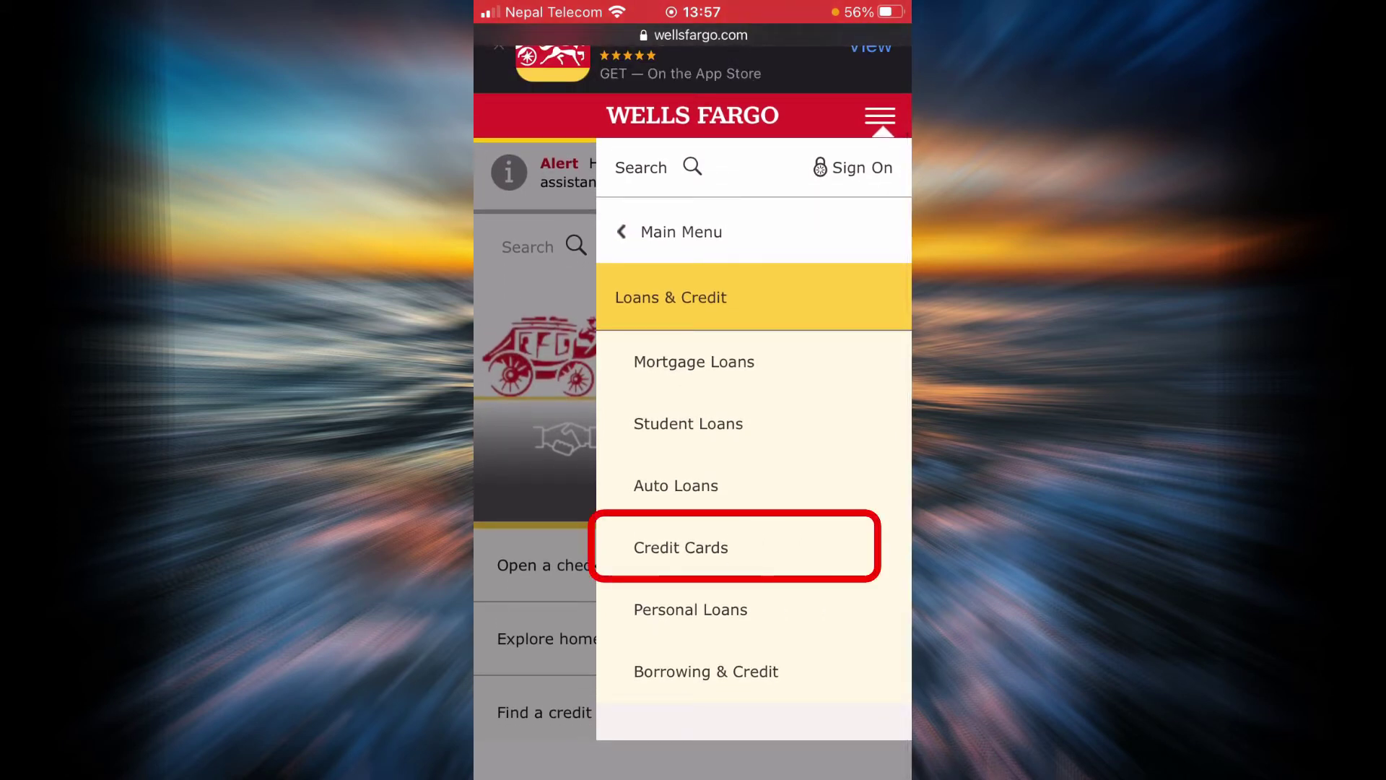
# Step: Go to the Credit Cards page from the Loans & Credit menu
pyautogui.click(681, 548)
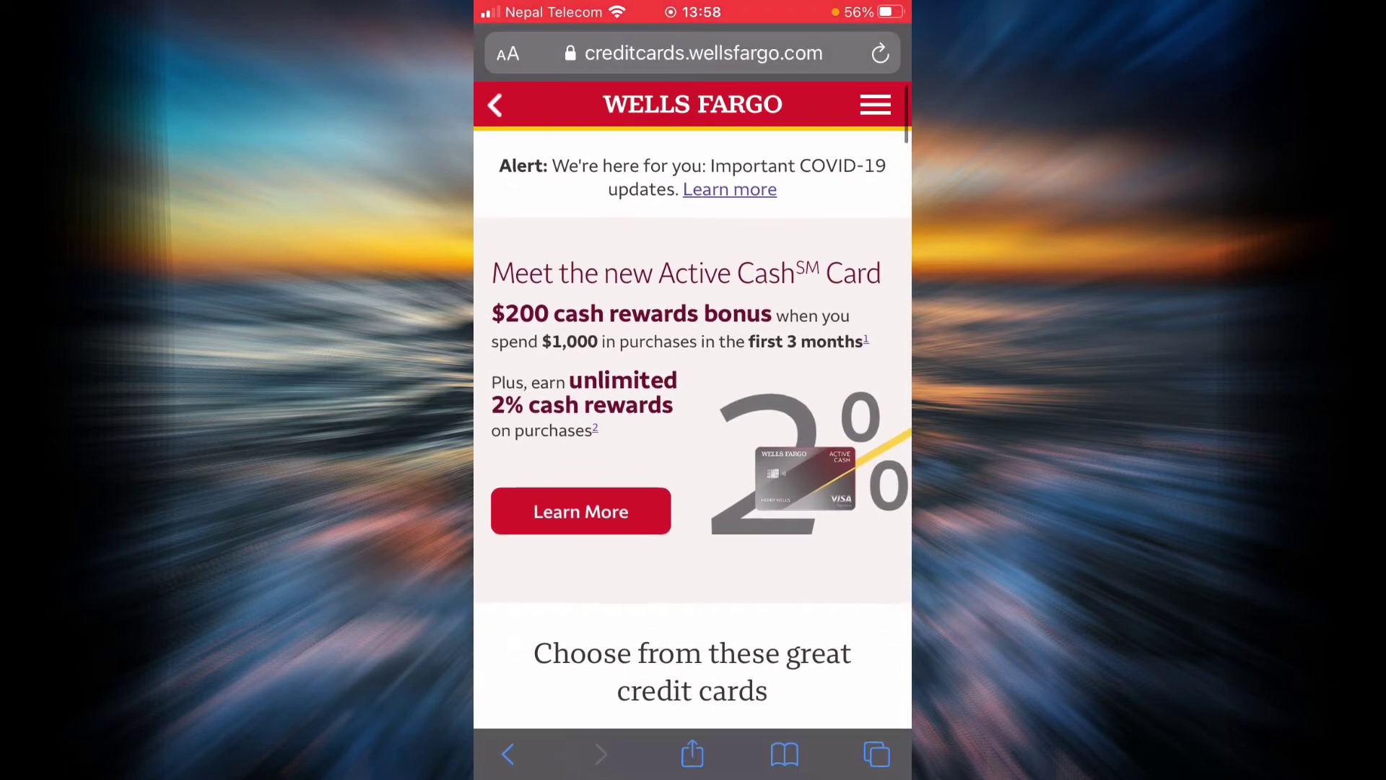
pyautogui.scroll(-3, 693, 433)
pyautogui.scroll(-5, 694, 433)
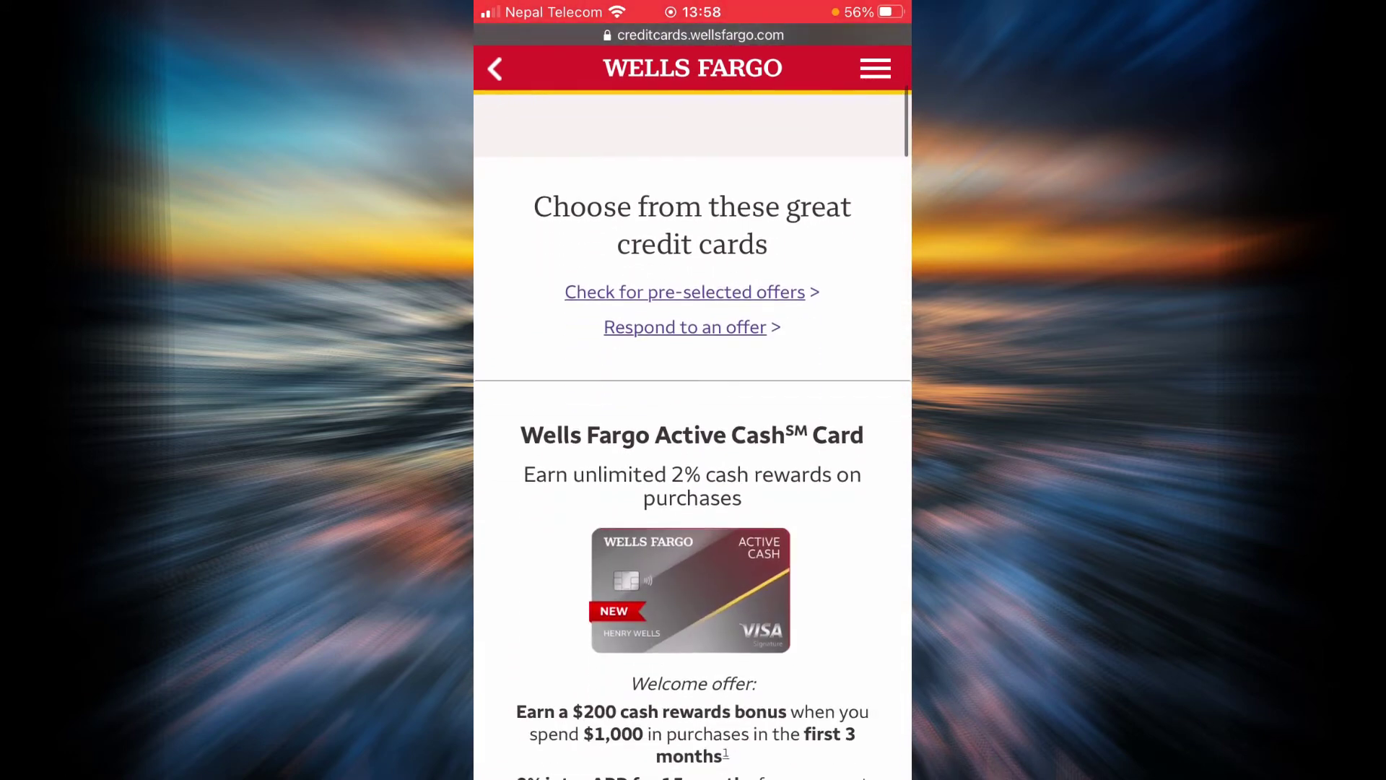
pyautogui.scroll(-1, 693, 433)
pyautogui.scroll(-2, 693, 433)
pyautogui.scroll(-2, 693, 433)
pyautogui.scroll(-3, 693, 434)
pyautogui.scroll(-3, 693, 433)
pyautogui.scroll(-3, 694, 433)
pyautogui.scroll(-5, 694, 433)
pyautogui.scroll(-2, 693, 433)
pyautogui.scroll(3, 693, 434)
pyautogui.scroll(5, 694, 433)
pyautogui.scroll(2, 694, 434)
pyautogui.scroll(1, 694, 433)
pyautogui.scroll(2, 693, 433)
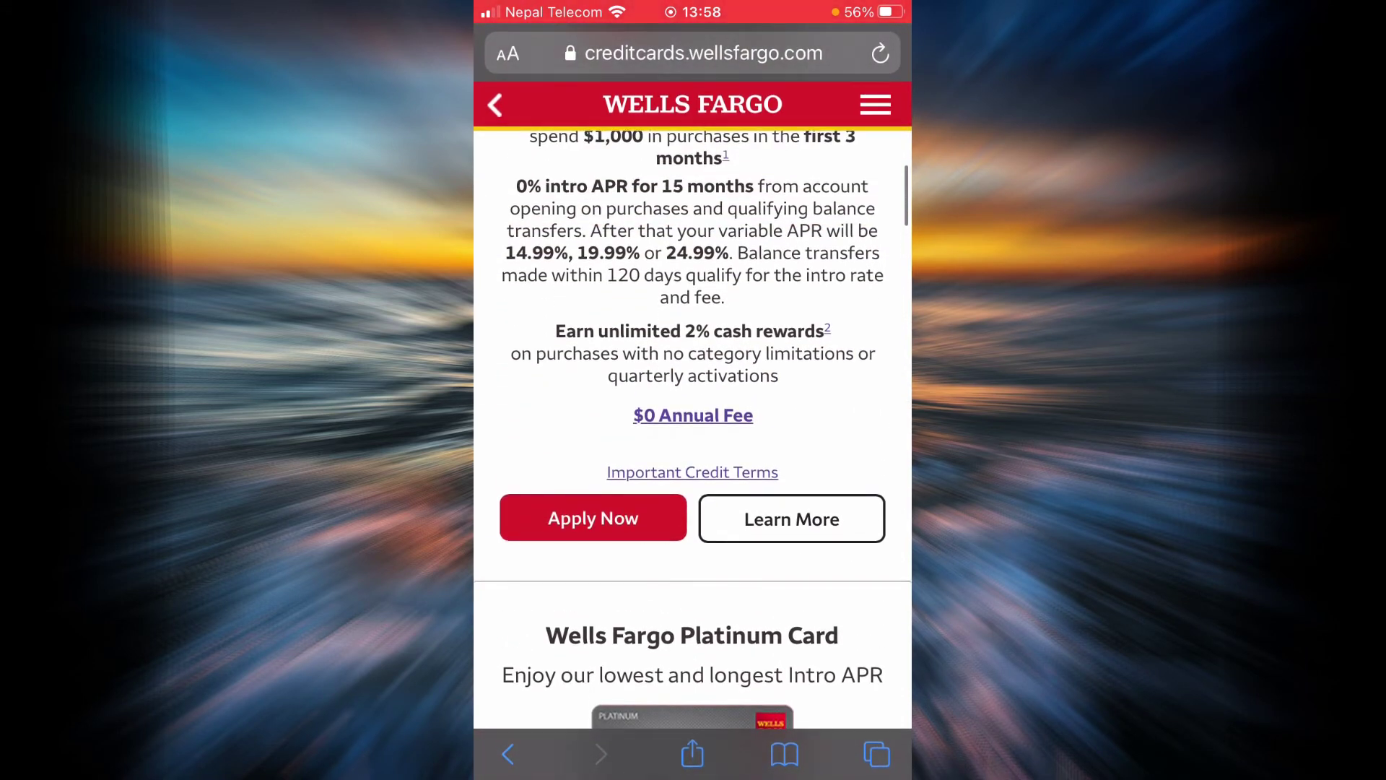
# Step: Start the Active Cash application, answer Yes to online customer, and select the Username and Password fields
pyautogui.click(592, 517)
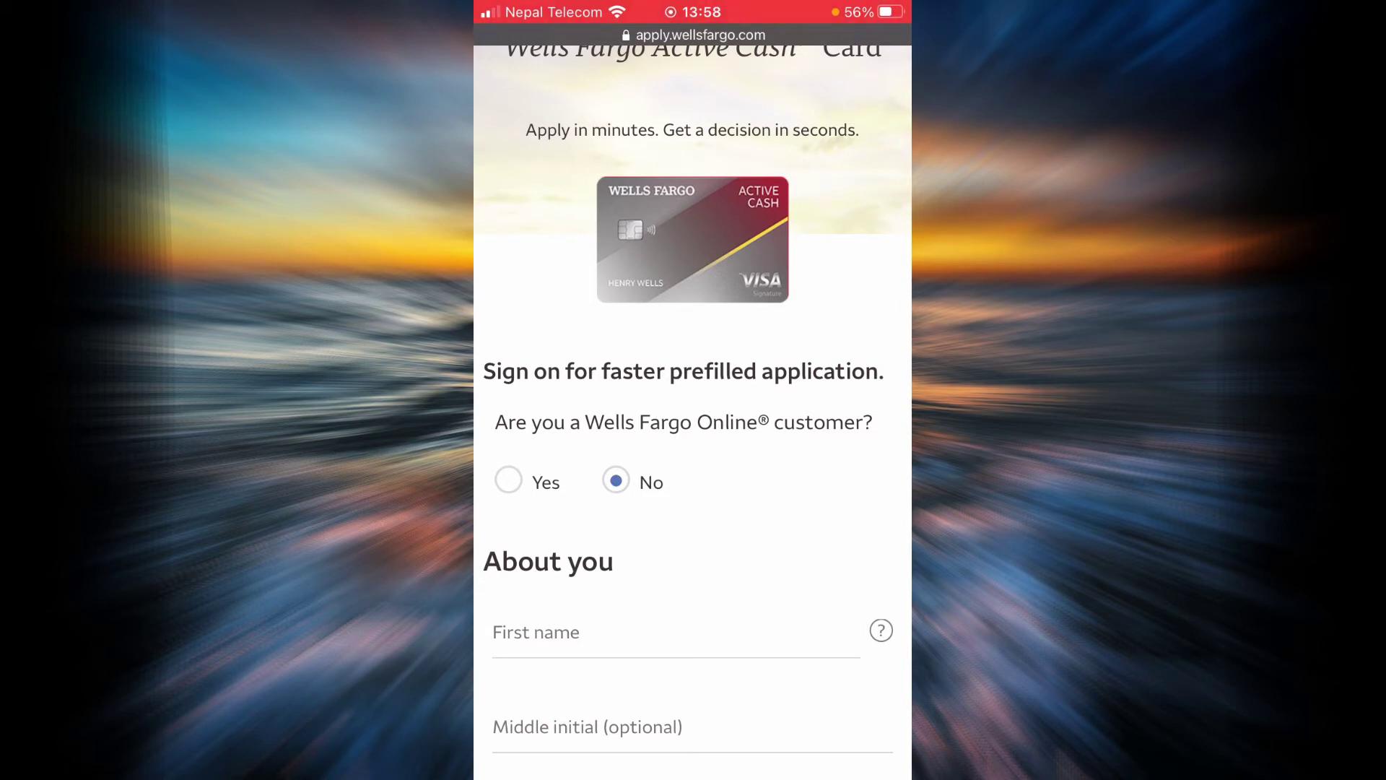
pyautogui.click(507, 481)
pyautogui.scroll(-3, 694, 433)
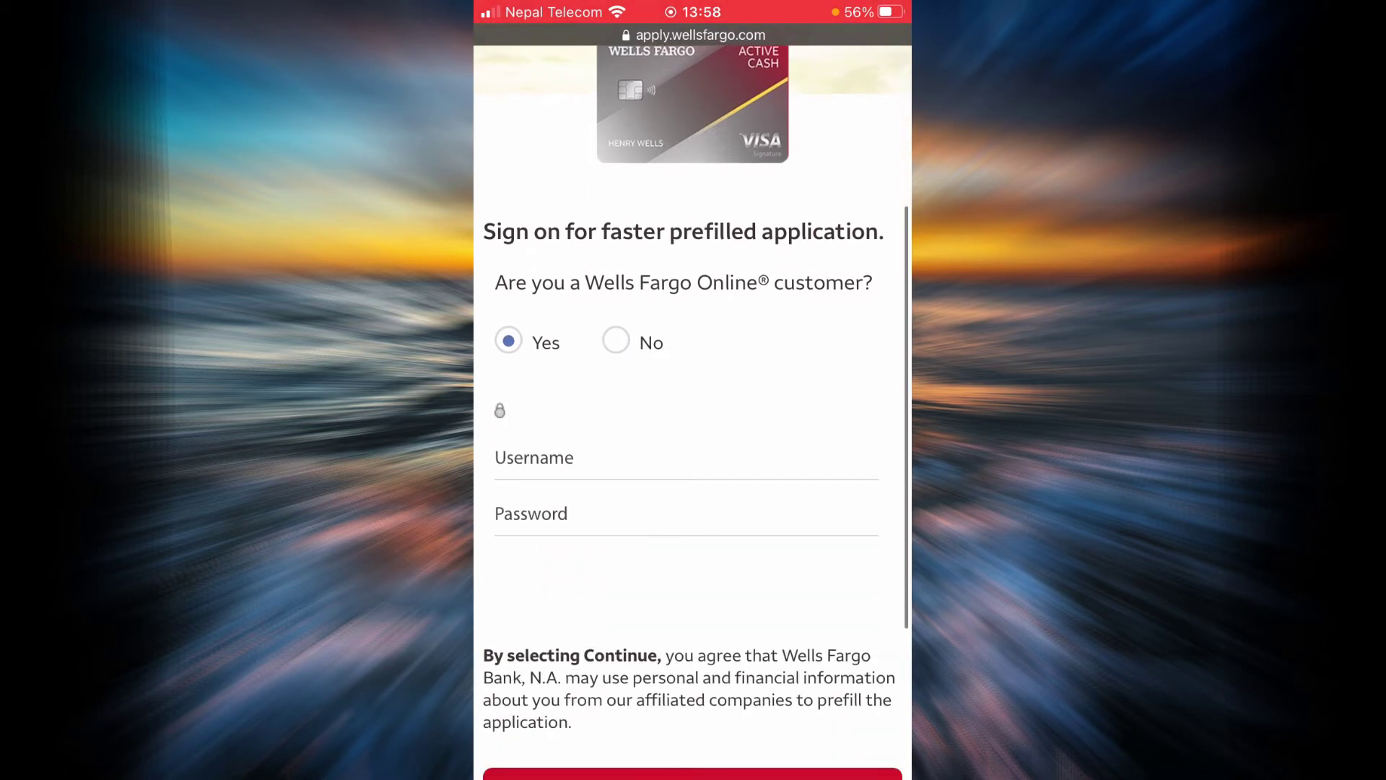
pyautogui.click(687, 457)
pyautogui.click(687, 287)
pyautogui.scroll(-2, 693, 325)
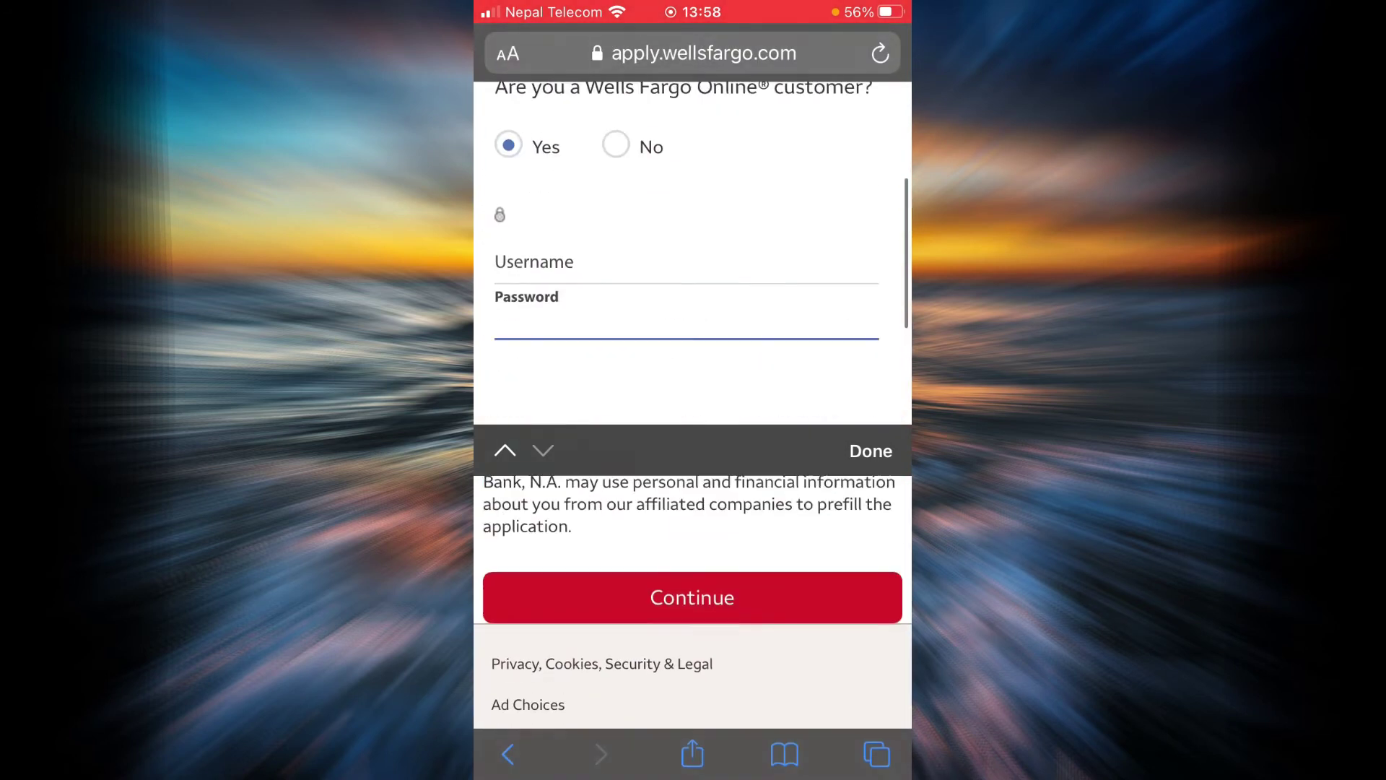
pyautogui.scroll(6, 693, 325)
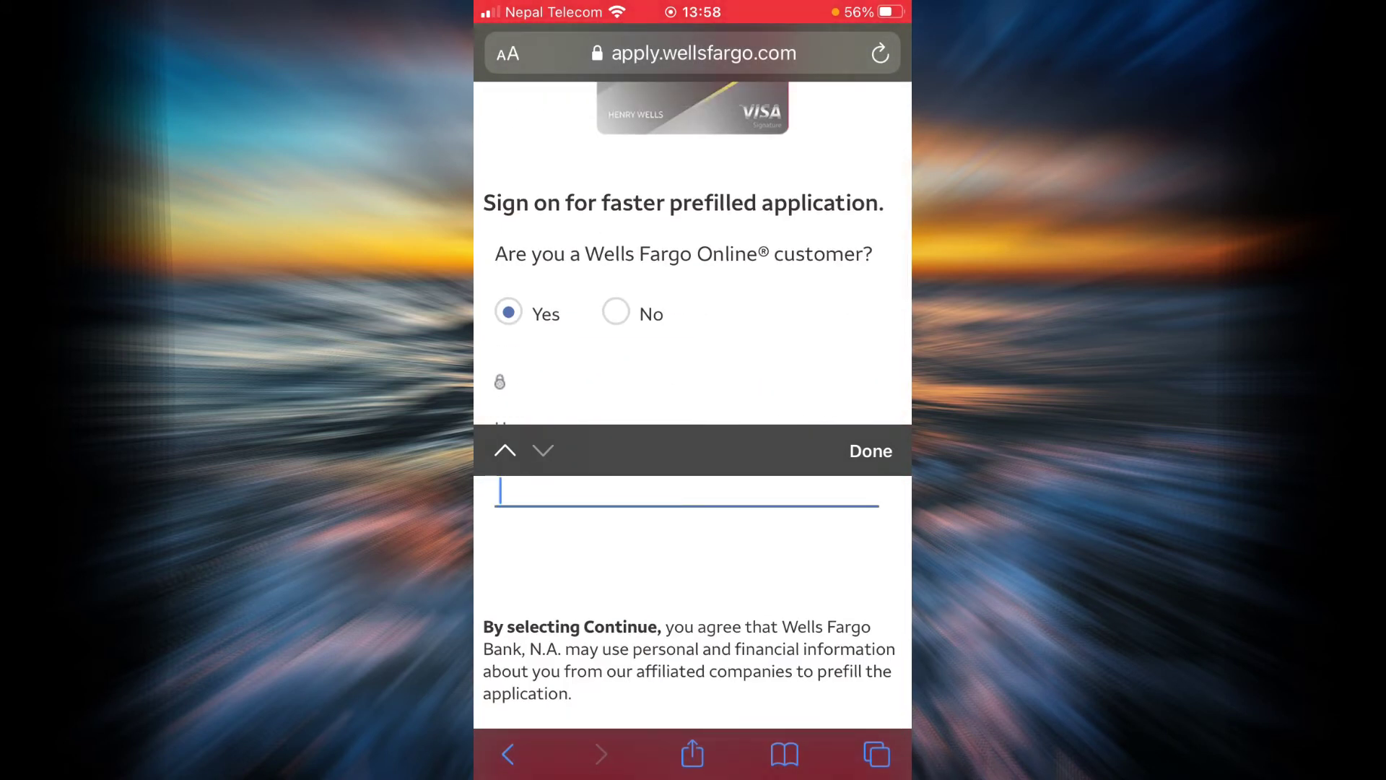
# Step: Answer No to being an online customer and check the Authorized user option
pyautogui.click(615, 312)
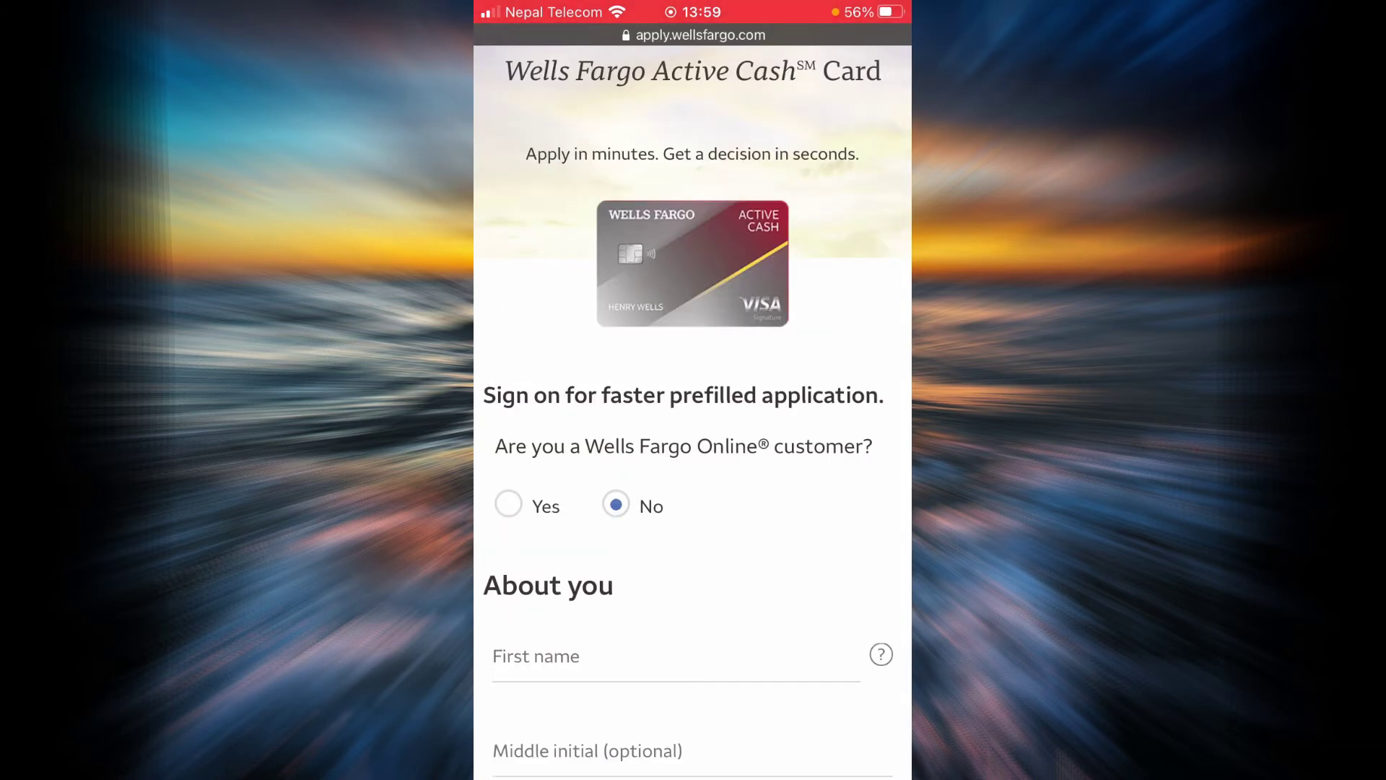
pyautogui.scroll(-3, 693, 433)
pyautogui.scroll(-3, 693, 433)
pyautogui.scroll(-3, 694, 434)
pyautogui.scroll(-3, 693, 433)
pyautogui.scroll(-3, 694, 434)
pyautogui.scroll(-3, 693, 433)
pyautogui.scroll(-3, 693, 433)
pyautogui.scroll(-3, 693, 433)
pyautogui.scroll(-4, 693, 434)
pyautogui.scroll(-1, 694, 433)
pyautogui.scroll(-2, 693, 434)
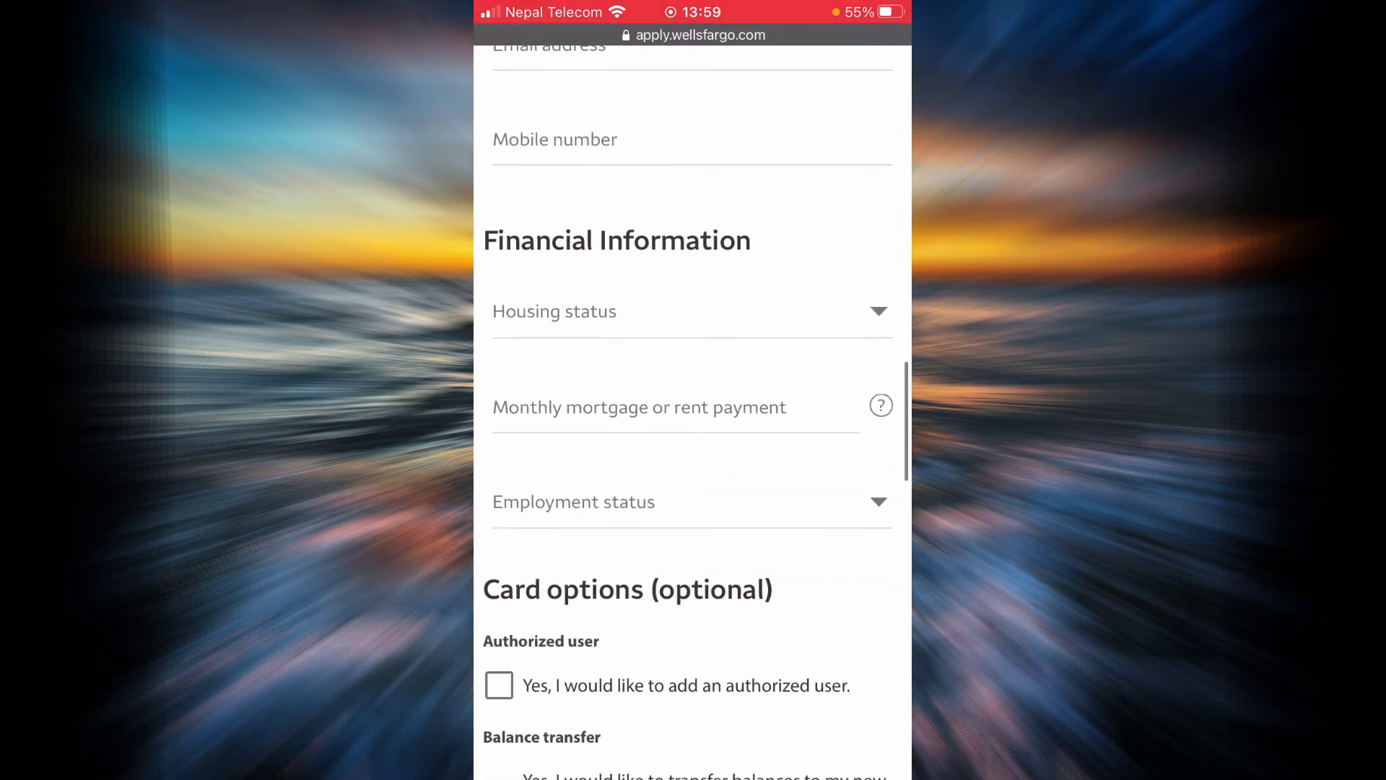
pyautogui.scroll(-3, 693, 433)
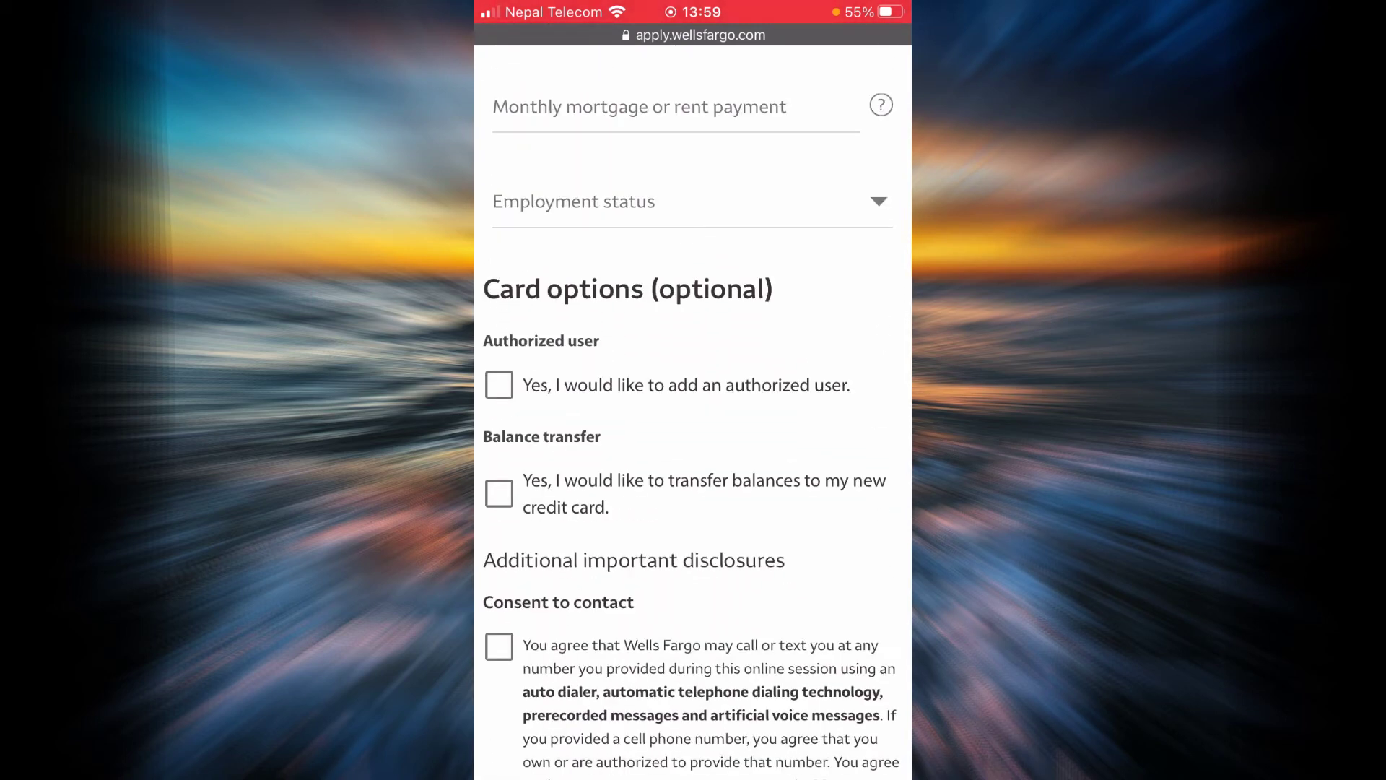
pyautogui.click(498, 384)
pyautogui.scroll(-3, 694, 433)
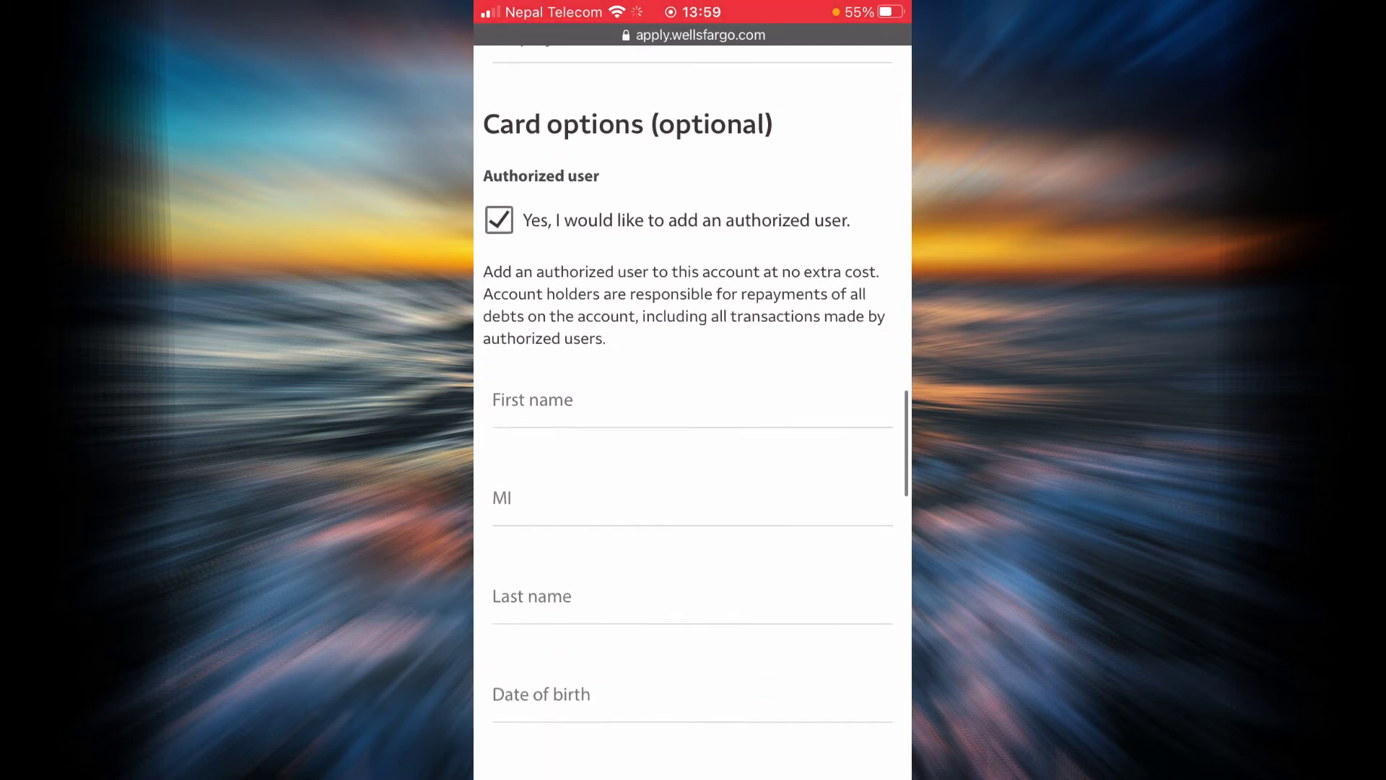
pyautogui.scroll(-2, 694, 433)
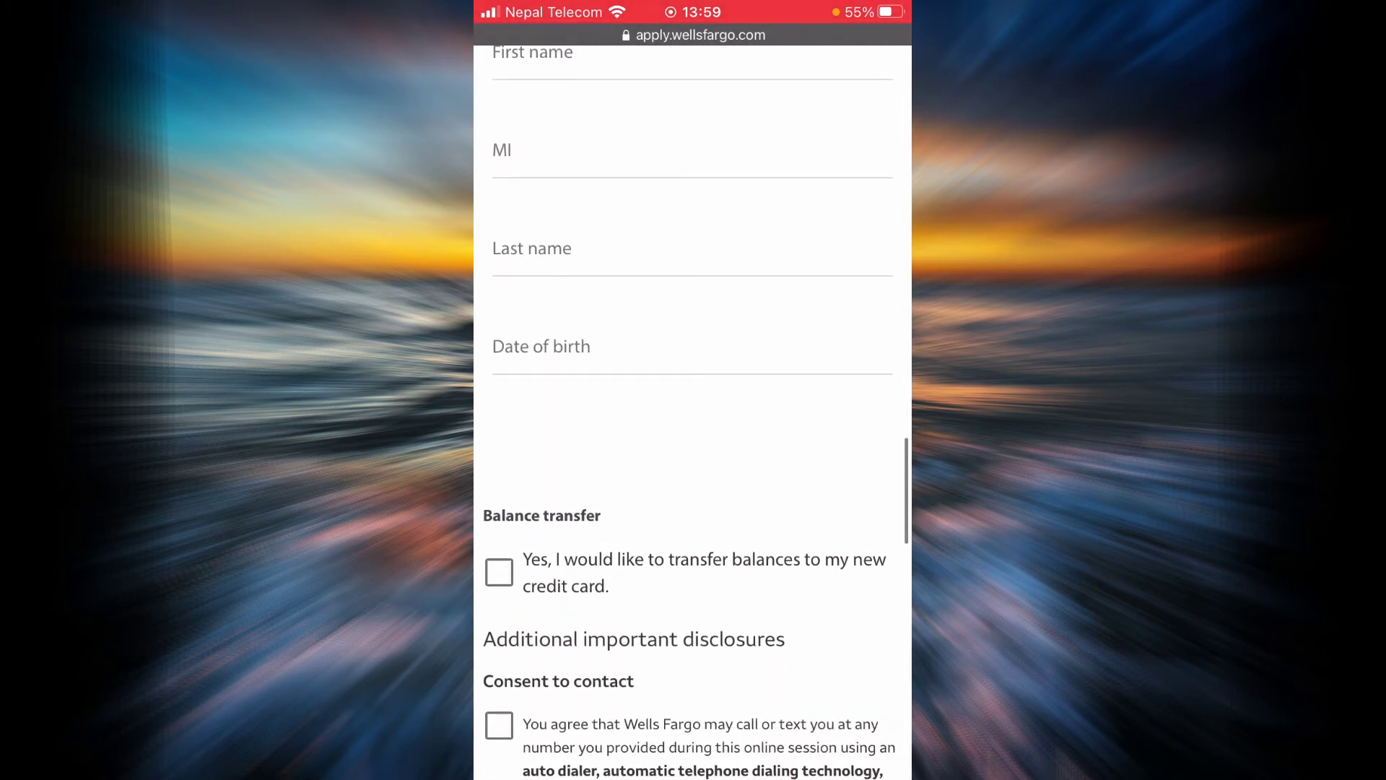
pyautogui.scroll(-2, 693, 433)
pyautogui.scroll(-1, 694, 434)
pyautogui.scroll(-1, 693, 434)
pyautogui.scroll(-1, 693, 434)
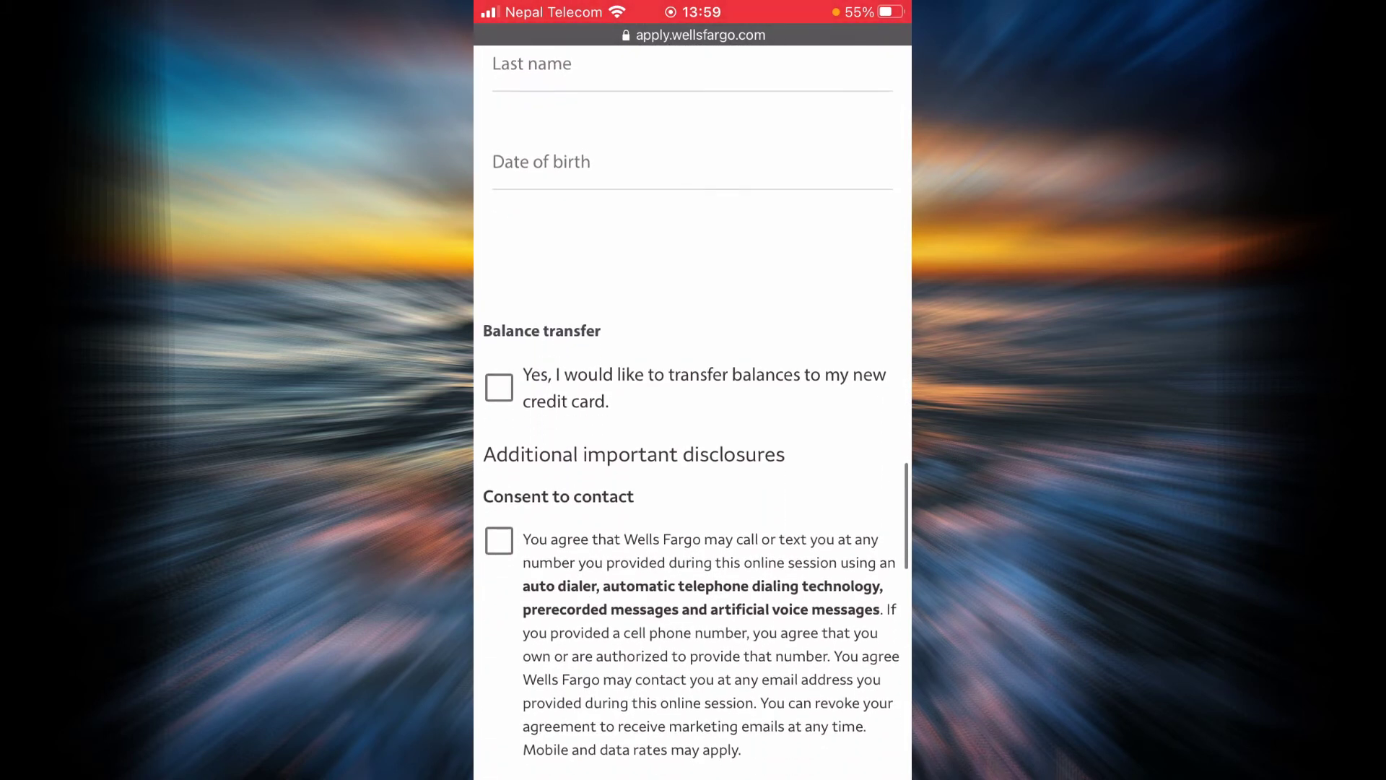
# Step: Check the Balance transfer, contact consent and ESIGN consent boxes, then return to the home screen
pyautogui.click(498, 387)
pyautogui.scroll(-1, 693, 434)
pyautogui.scroll(-2, 694, 433)
pyautogui.scroll(-1, 694, 433)
pyautogui.scroll(-4, 693, 433)
pyautogui.scroll(-5, 693, 433)
pyautogui.scroll(-3, 693, 434)
pyautogui.scroll(-6, 693, 434)
pyautogui.scroll(-4, 693, 434)
pyautogui.scroll(-1, 694, 434)
pyautogui.scroll(-1, 694, 433)
pyautogui.scroll(-1, 693, 433)
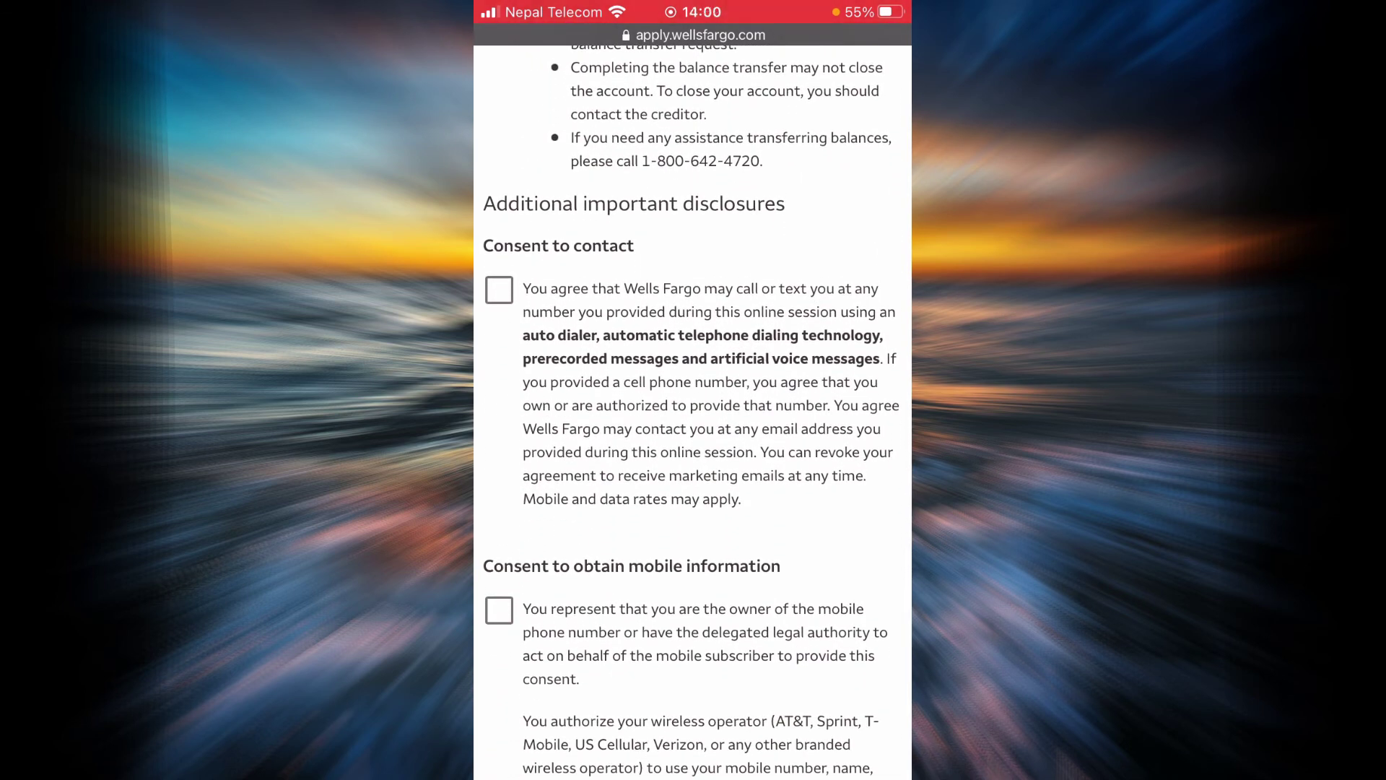
pyautogui.click(499, 290)
pyautogui.scroll(-2, 693, 434)
pyautogui.scroll(-5, 693, 433)
pyautogui.click(498, 430)
pyautogui.scroll(-1, 694, 434)
pyautogui.scroll(-1, 693, 434)
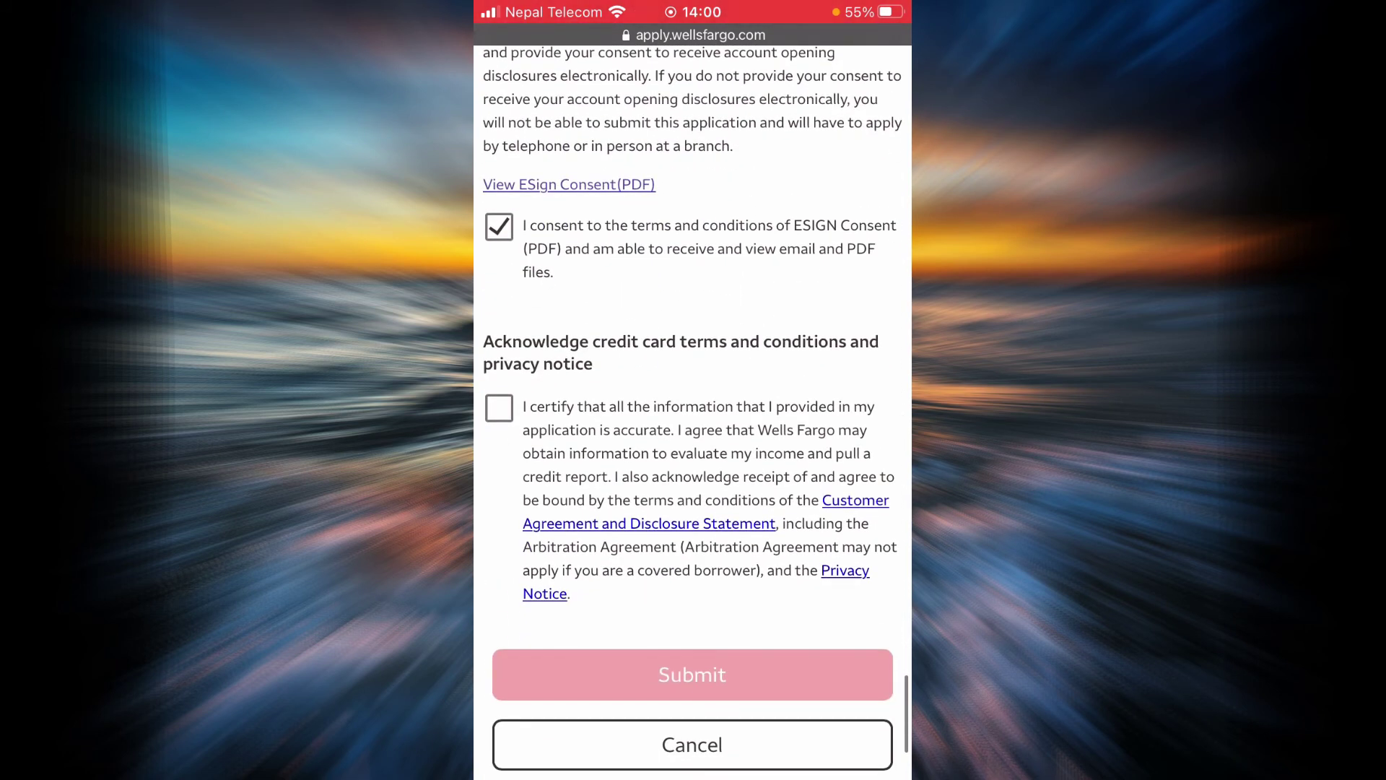
pyautogui.scroll(-3, 693, 433)
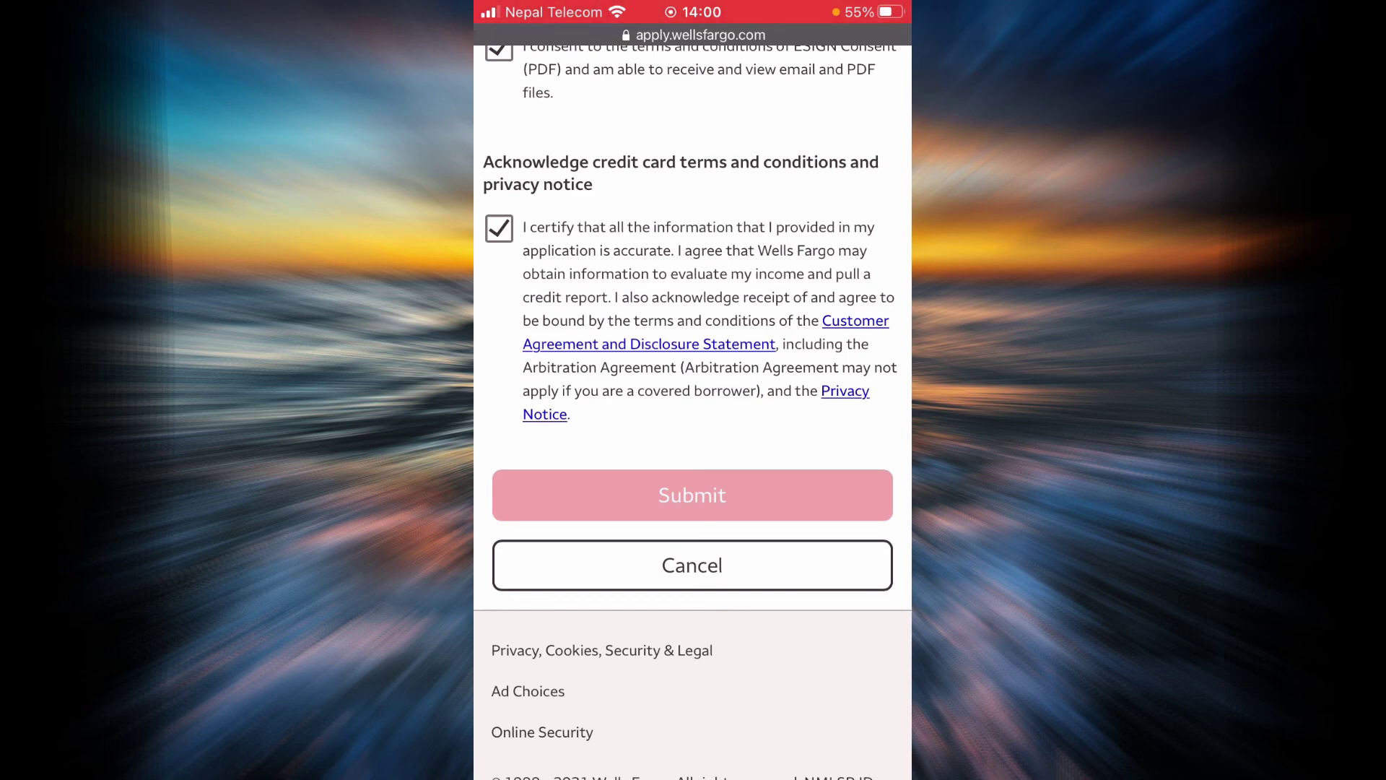
pyautogui.press('super')
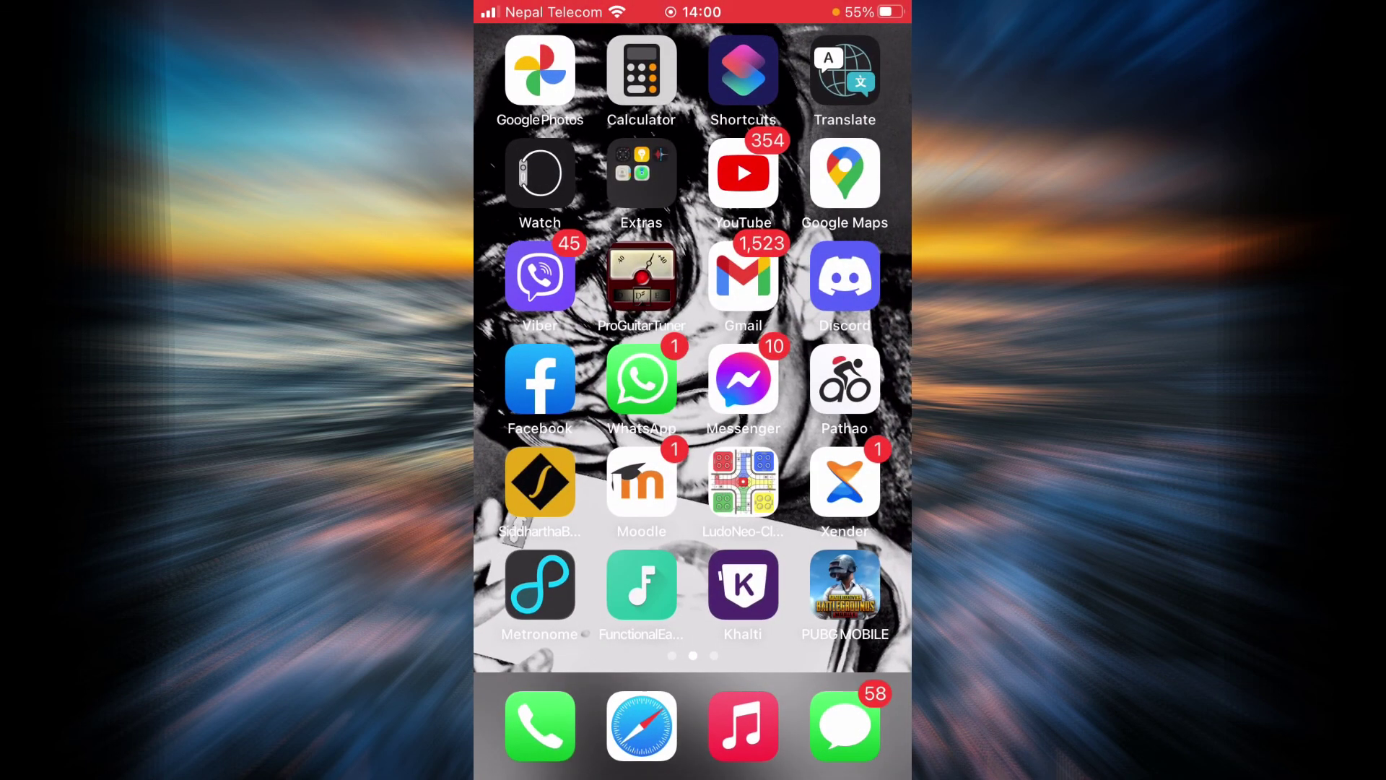